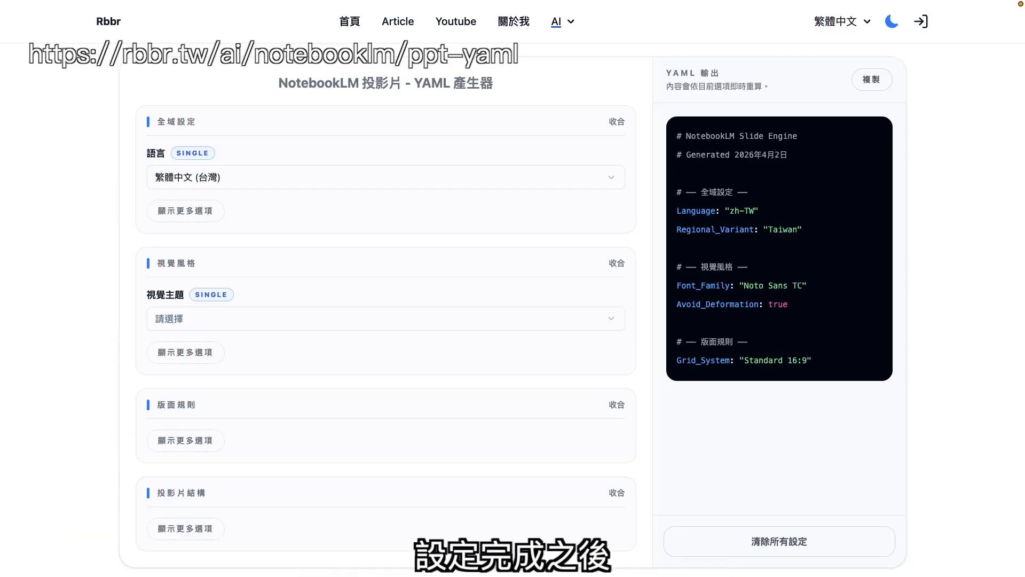
# Set the visual theme to 可愛風格 in the YAML generator and copy the resulting YAML.
pyautogui.click(385, 318)
pyautogui.click(386, 564)
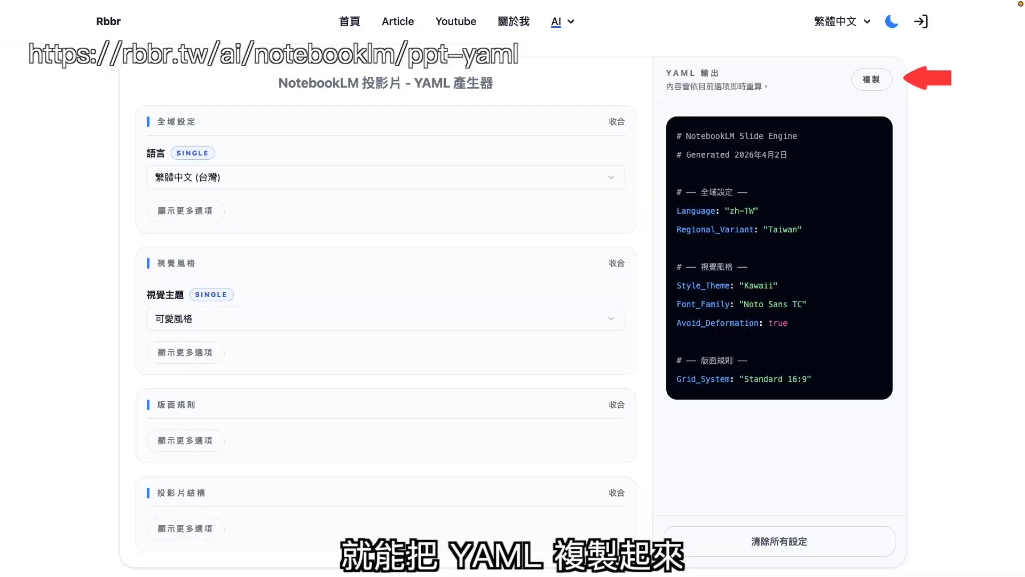
pyautogui.click(871, 80)
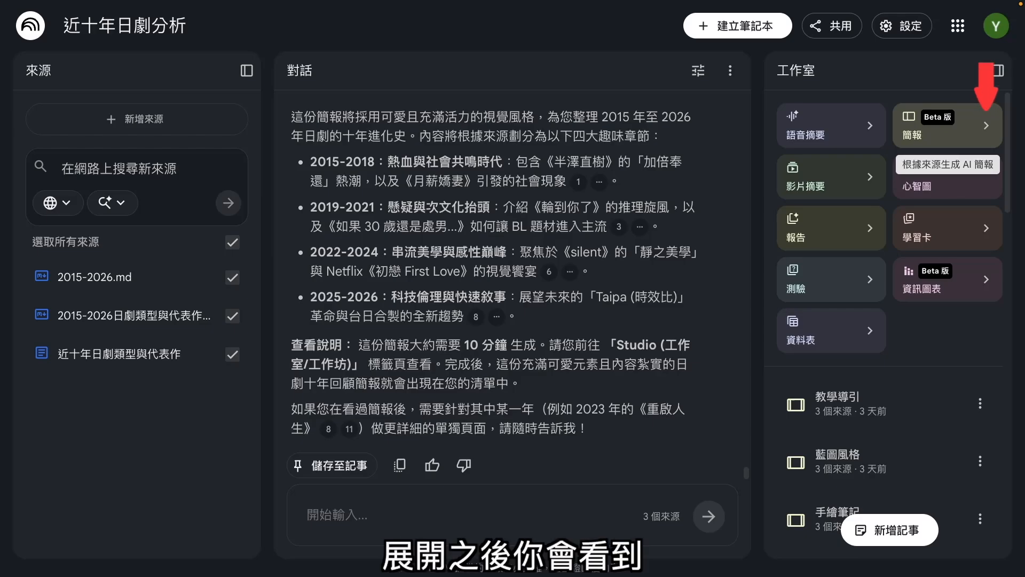
# Switch to NotebookLM, open the slide deck customization, and describe the deck as 「單獨分析：月薪嬌妻所引發的社會現久製作投影片」.
pyautogui.click(986, 126)
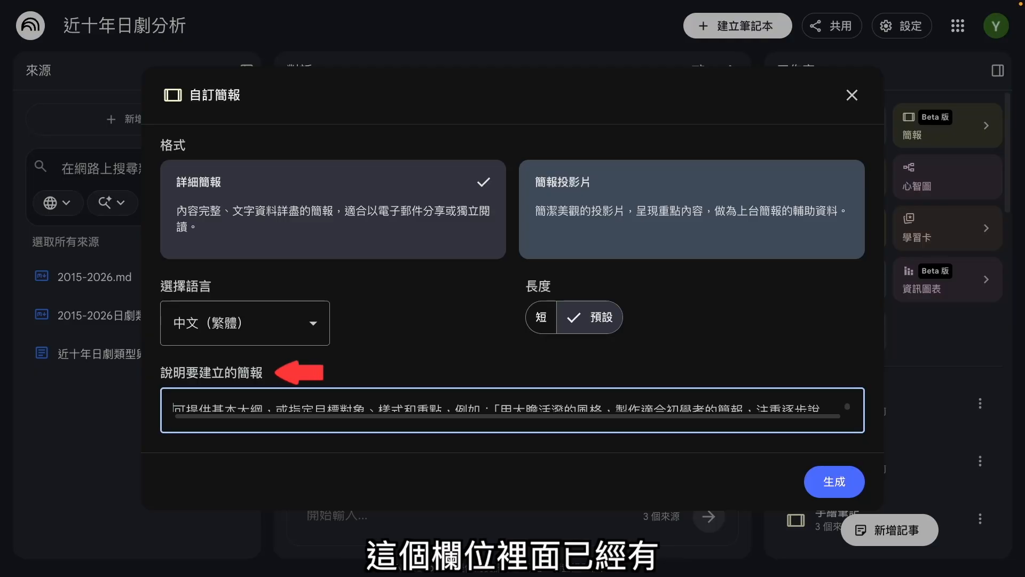
pyautogui.write('單獨BD')
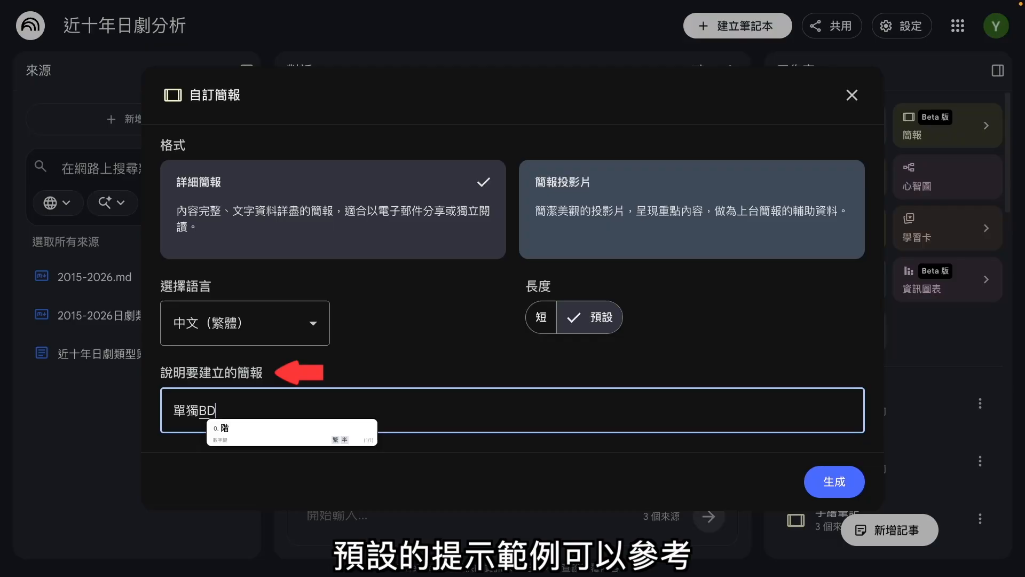
pyautogui.write('分析：')
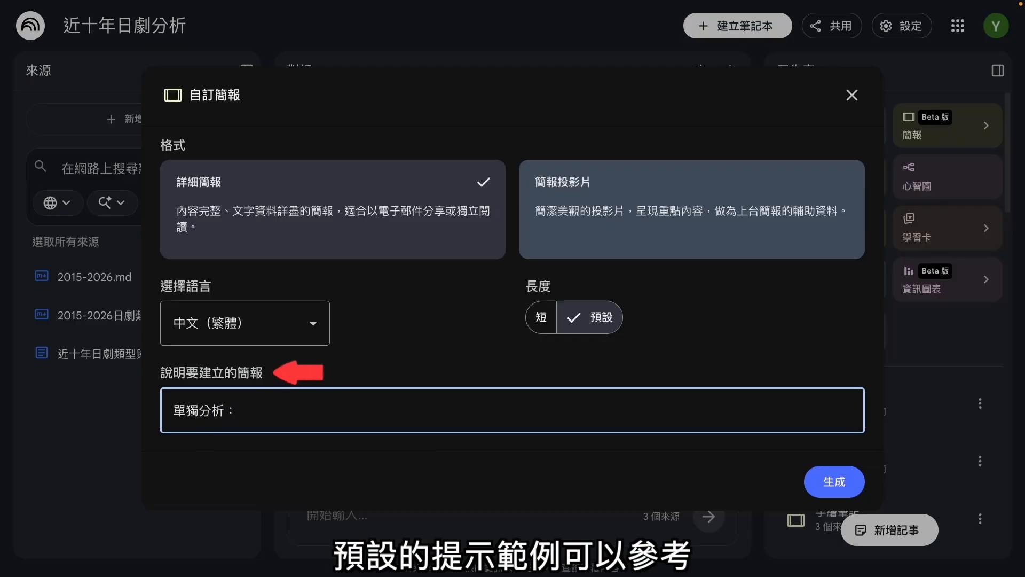
pyautogui.write('月RLT')
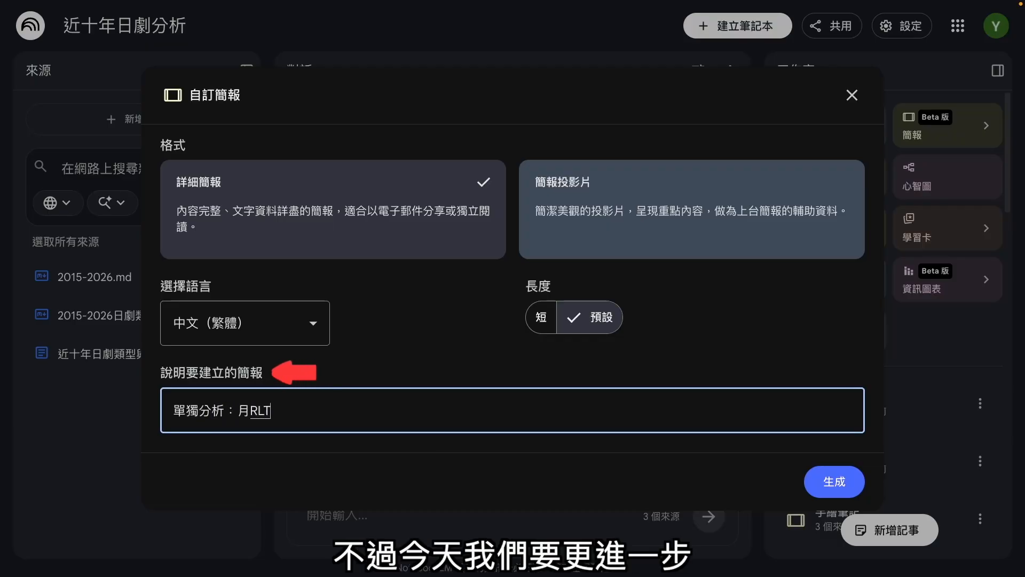
pyautogui.press('BackSpace')
pyautogui.press('BackSpace')
pyautogui.press('BackSpace')
pyautogui.write('薪')
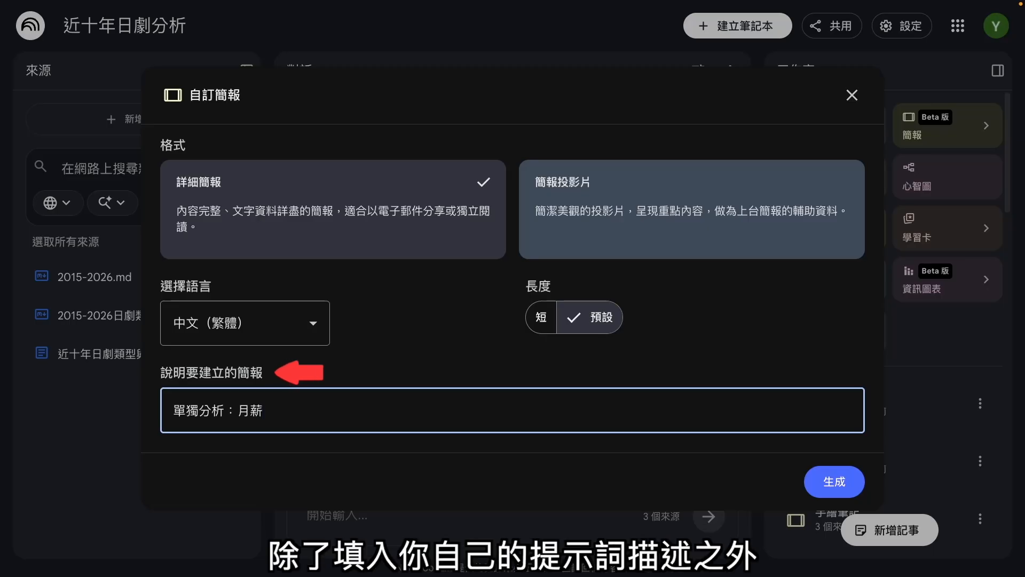
pyautogui.write('GGO')
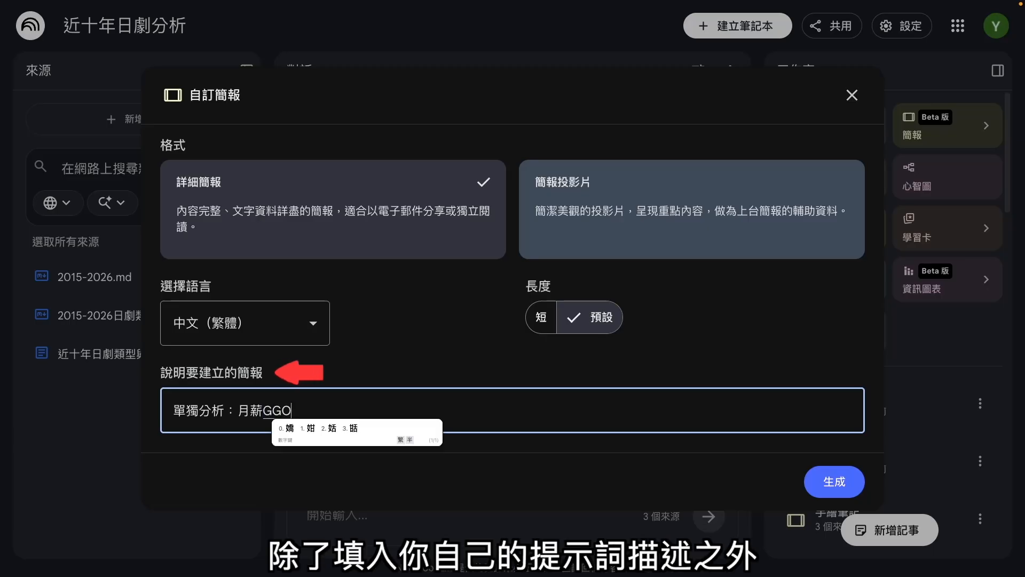
pyautogui.press('space')
pyautogui.write('妻')
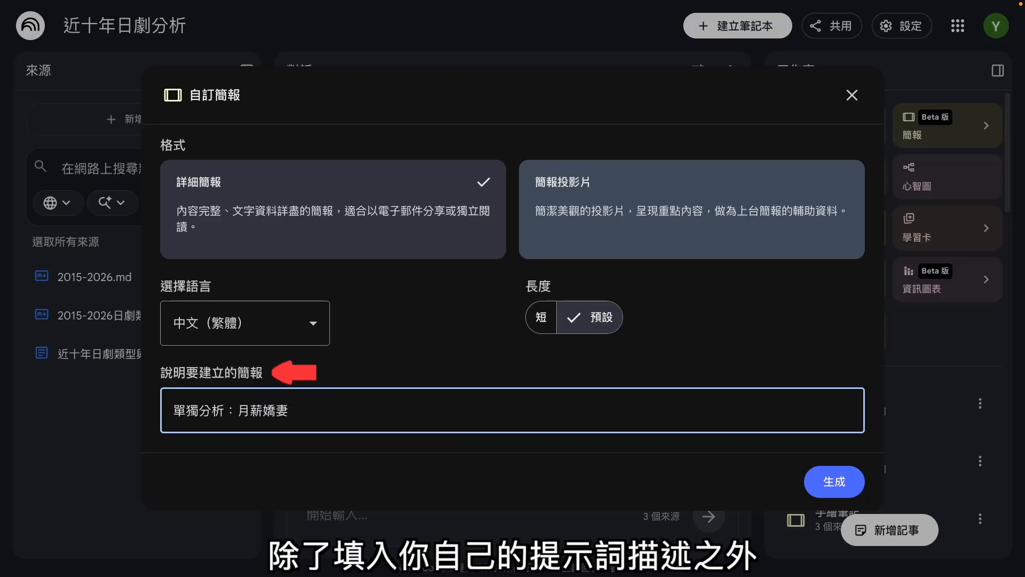
pyautogui.write('所引發')
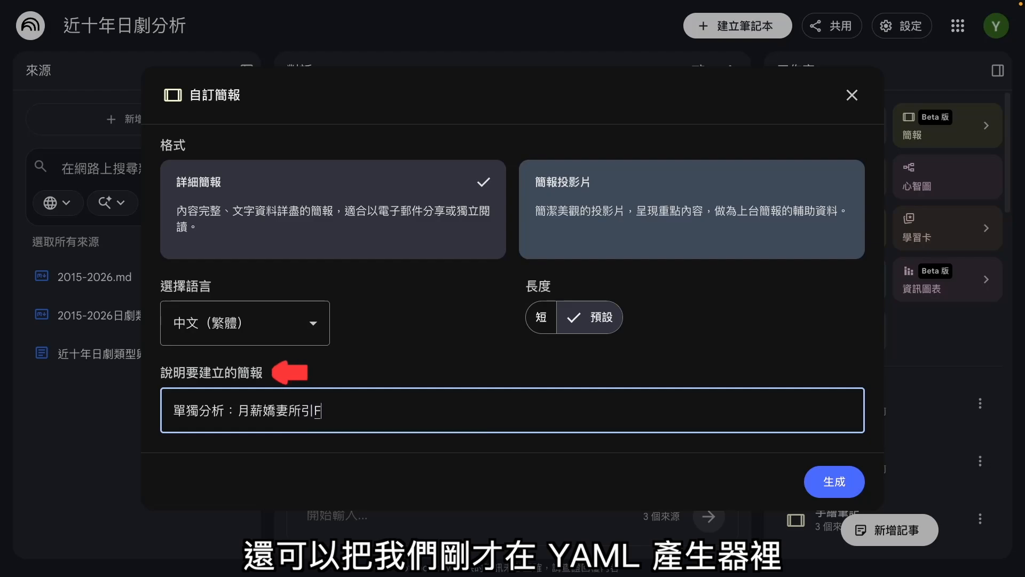
pyautogui.write('的')
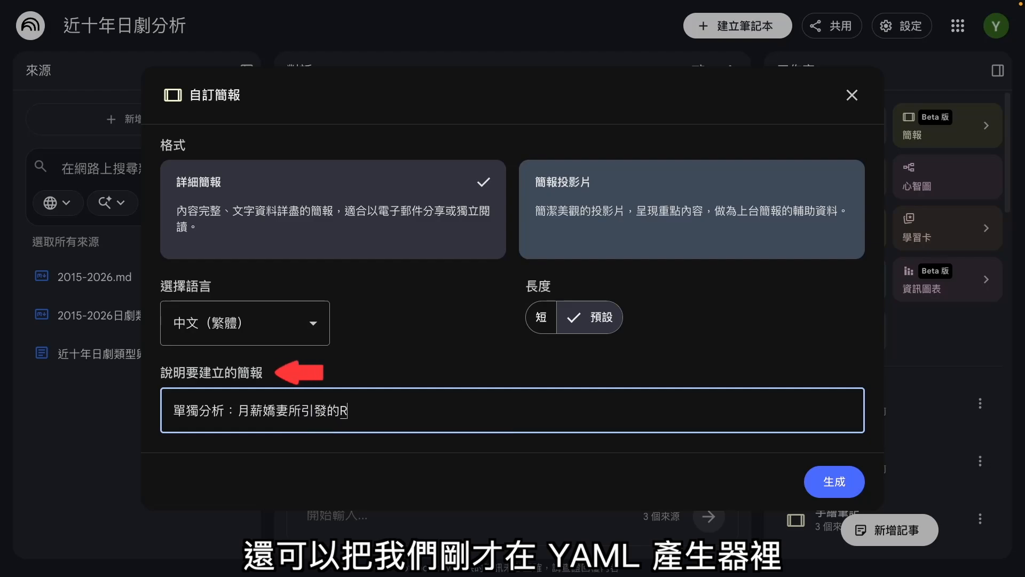
pyautogui.write('社會')
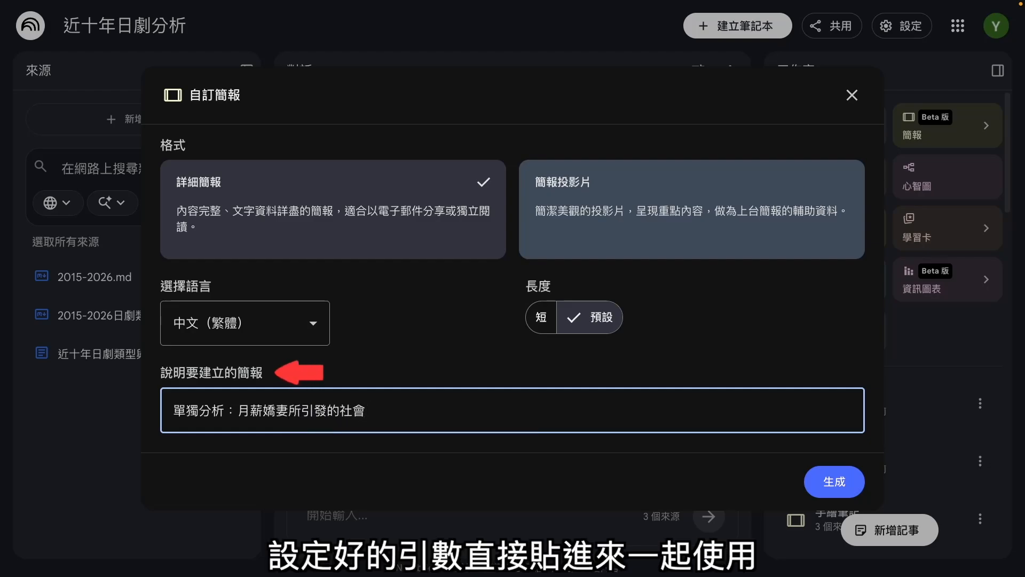
pyautogui.write('現久製')
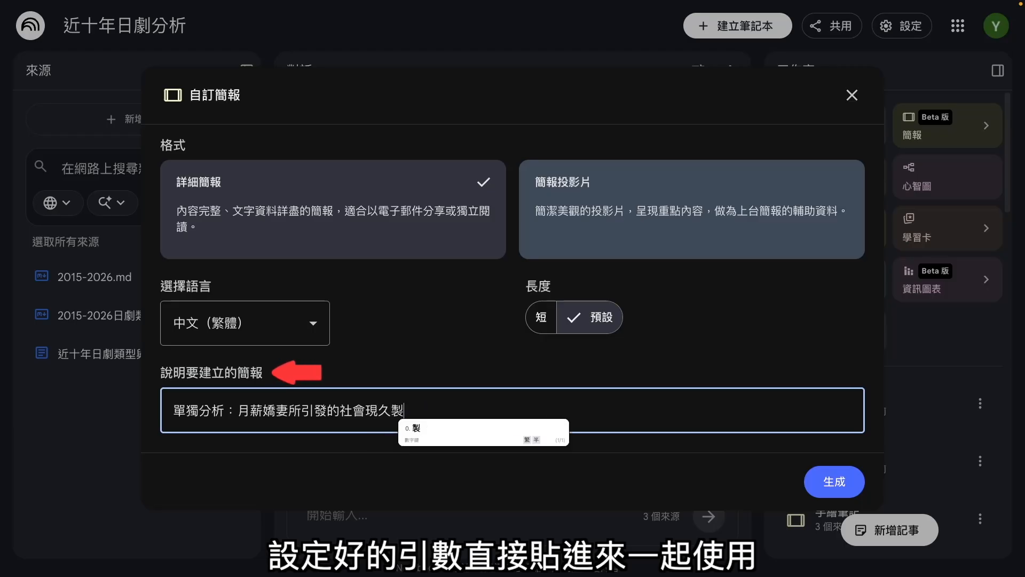
pyautogui.write('作投影片')
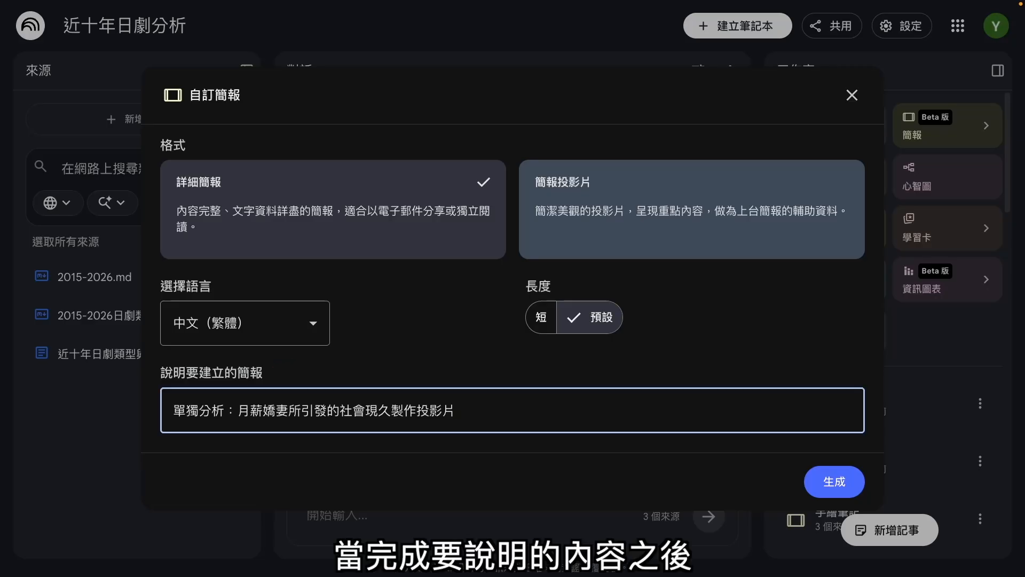
# Paste the copied YAML settings after the deck description, check the combined text, and generate the slide deck.
pyautogui.press('super+v')
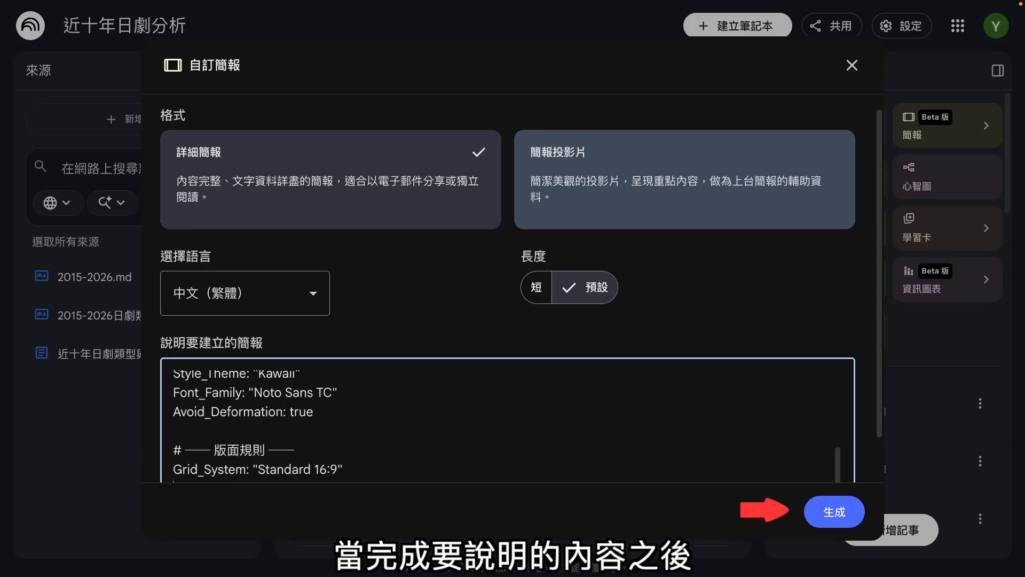
pyautogui.scroll(3, 507, 422)
pyautogui.scroll(-2, 507, 422)
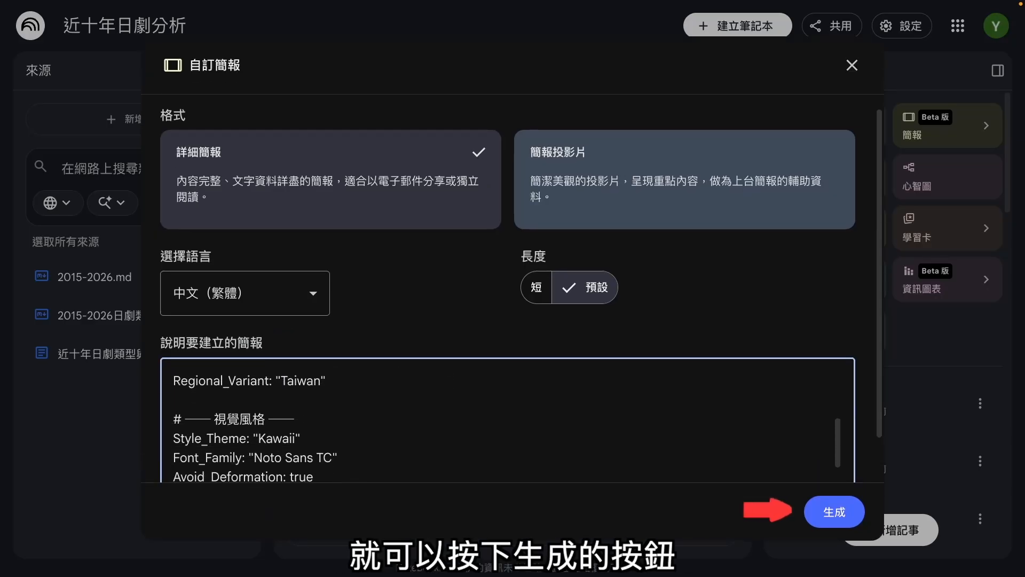
pyautogui.scroll(-3, 507, 421)
pyautogui.scroll(6, 507, 422)
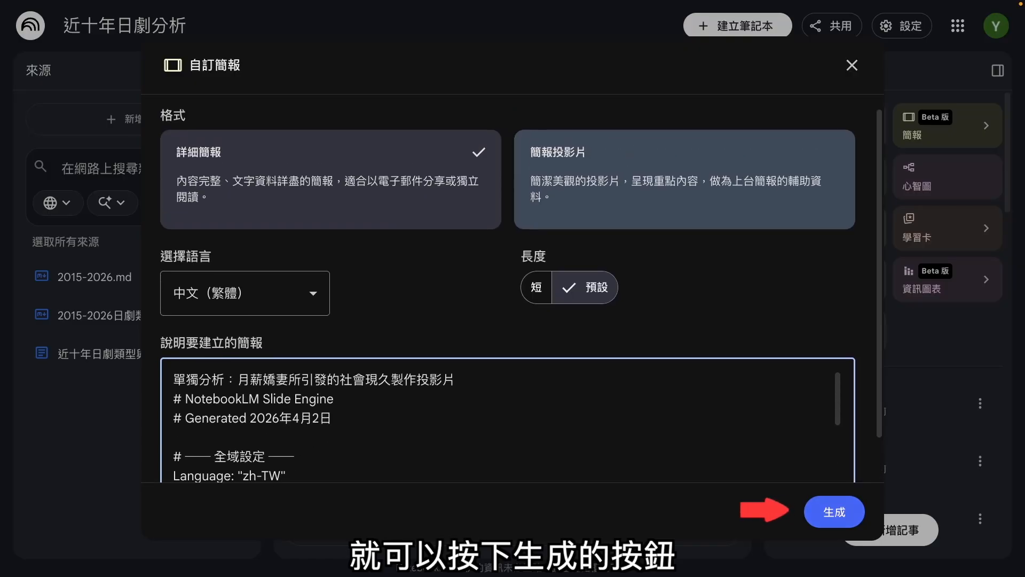
pyautogui.click(834, 512)
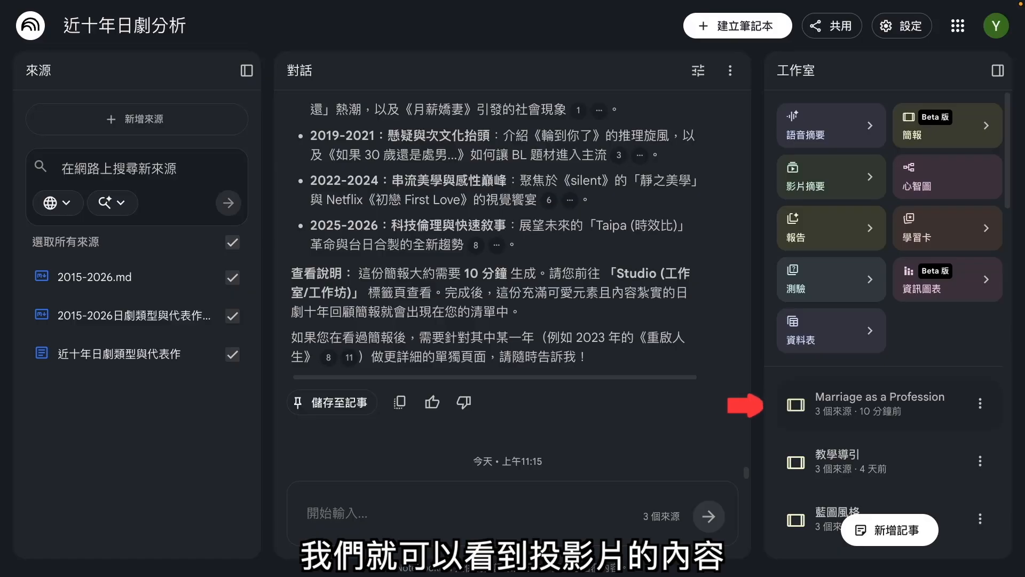
# Open the generated deck "Marriage as a Profession" enlarged, review slides 1 through 8, and close the viewer.
pyautogui.click(879, 397)
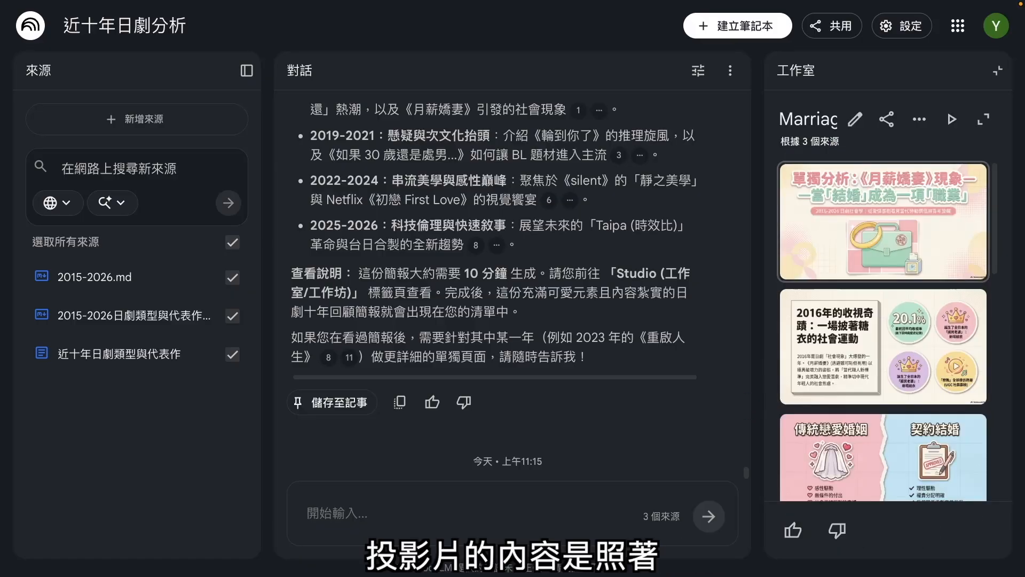
pyautogui.click(902, 221)
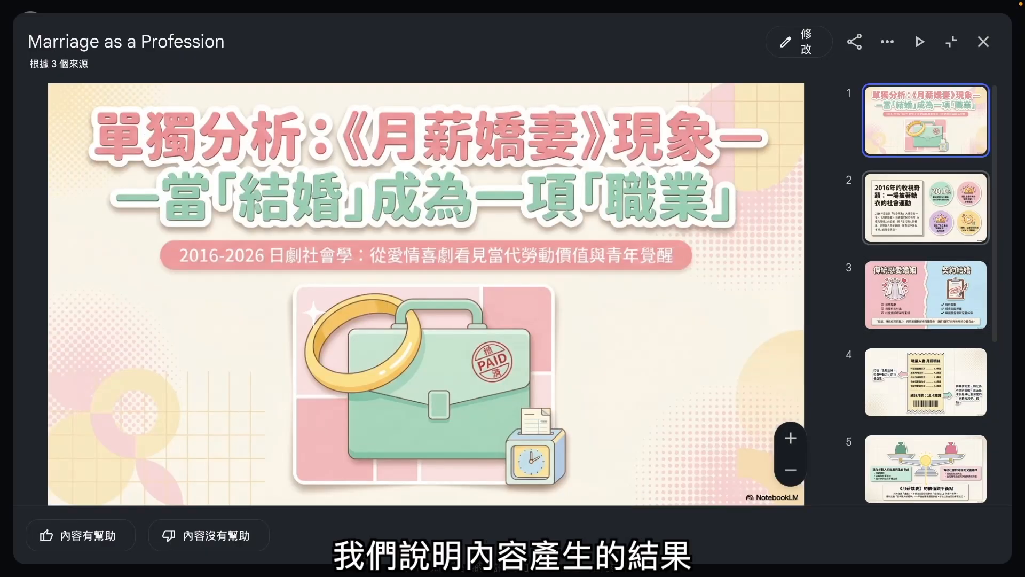
pyautogui.click(925, 207)
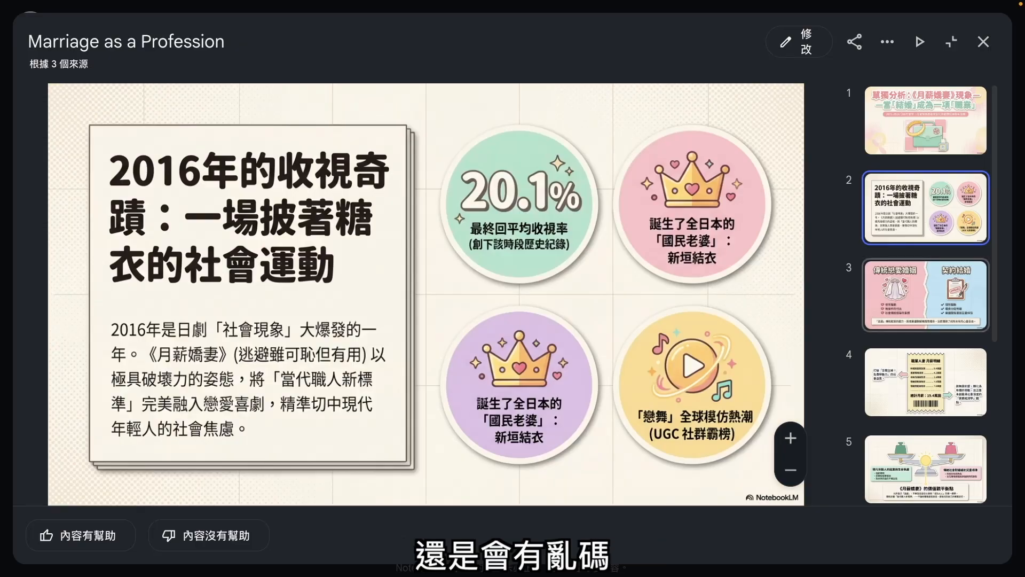
pyautogui.click(926, 295)
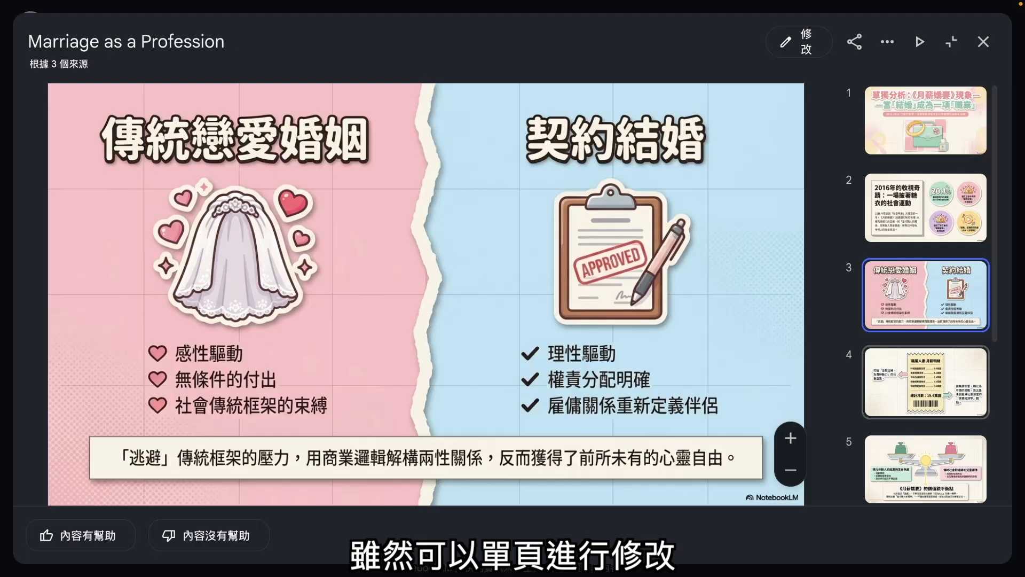
pyautogui.click(926, 381)
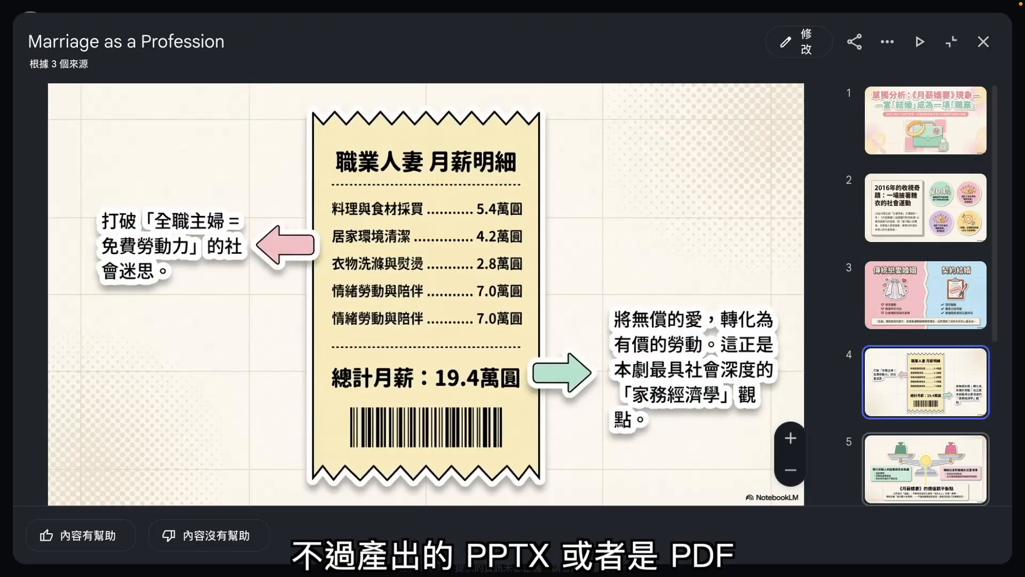
pyautogui.click(926, 469)
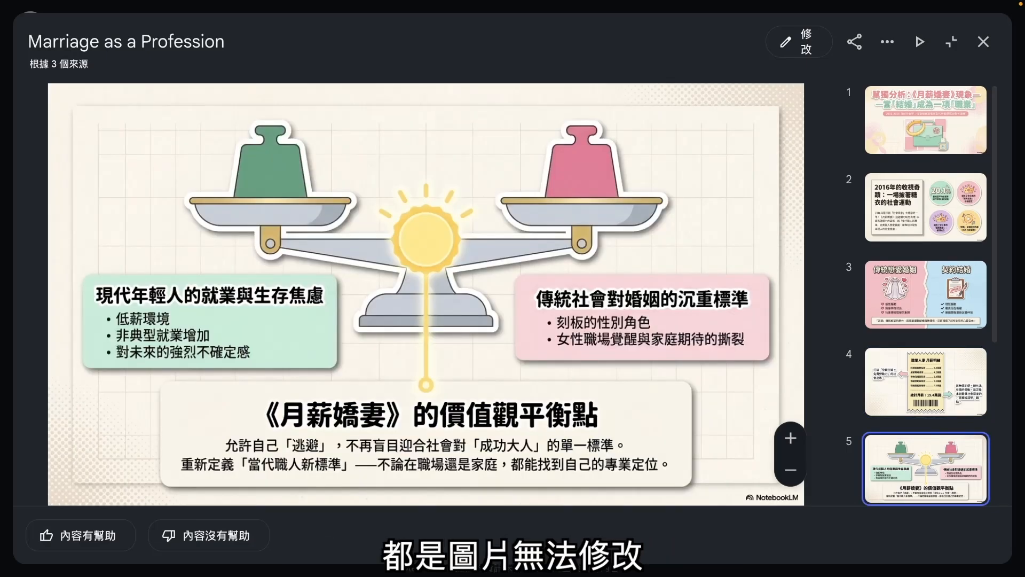
pyautogui.scroll(-4, 926, 295)
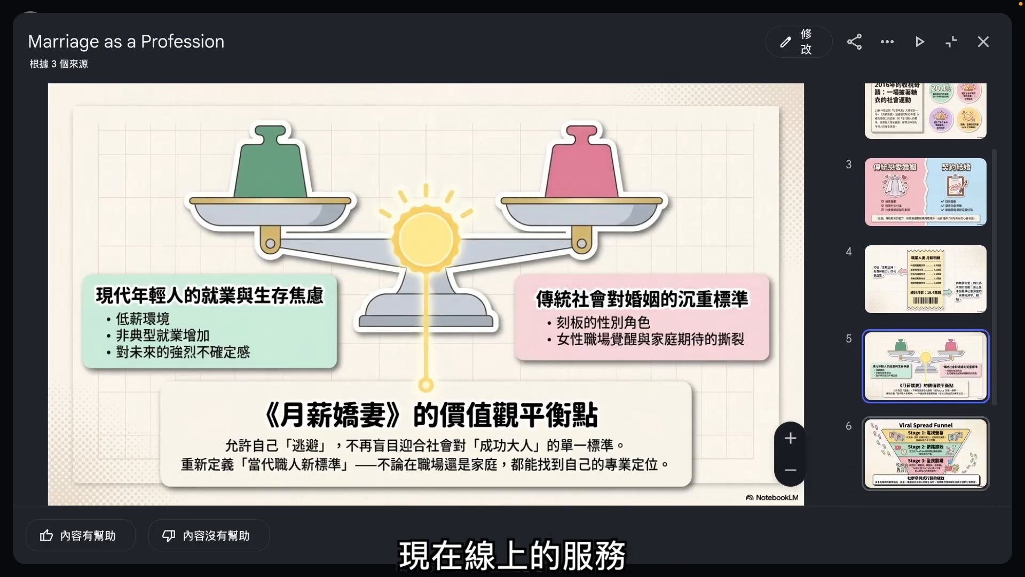
pyautogui.click(926, 356)
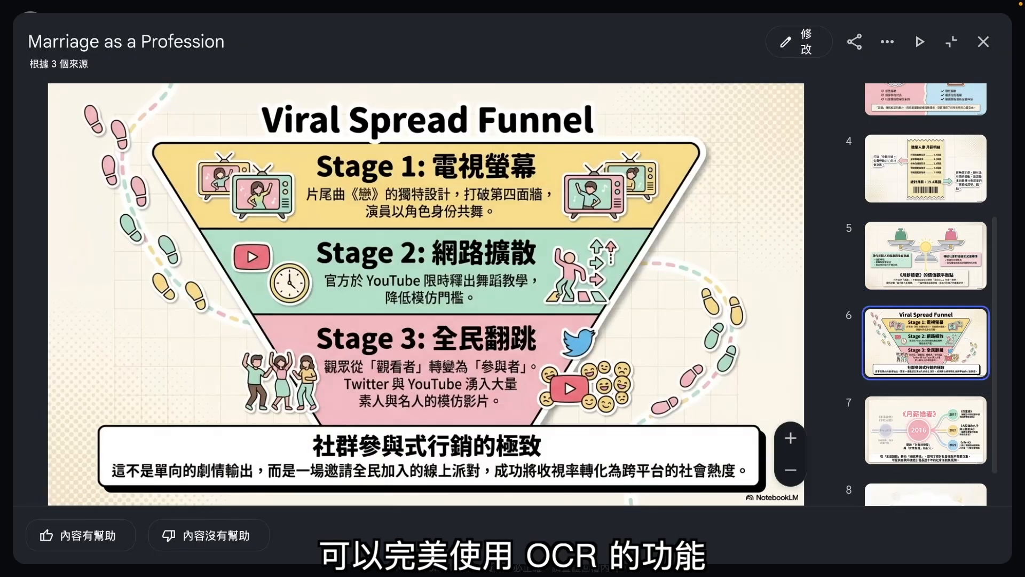
pyautogui.scroll(-1, 926, 356)
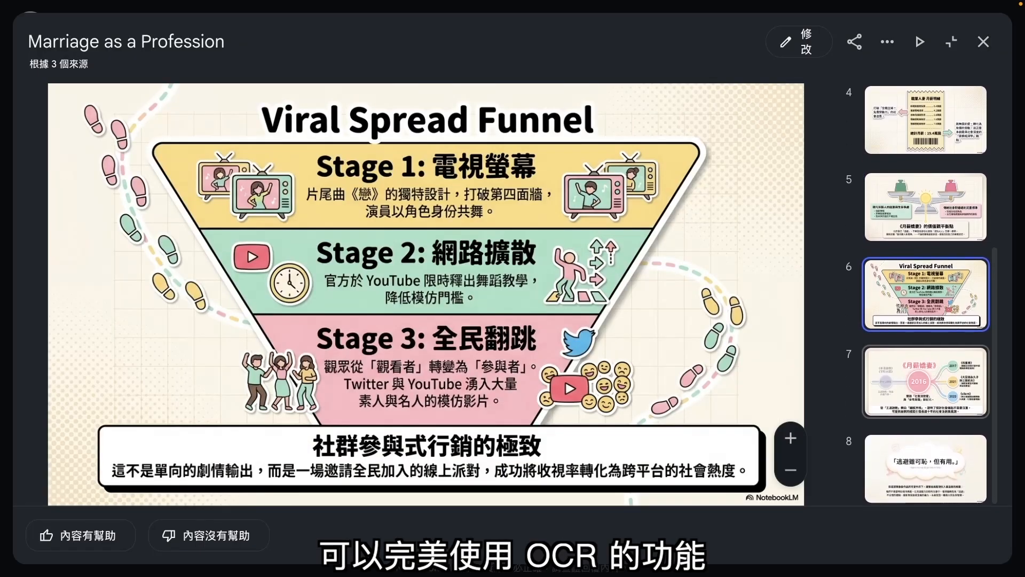
pyautogui.click(925, 382)
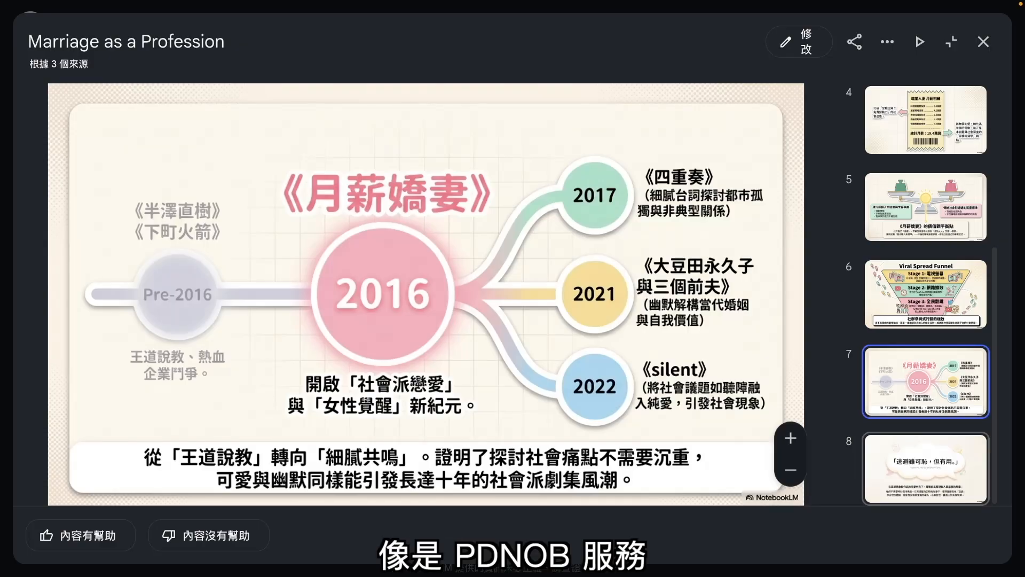
pyautogui.click(925, 469)
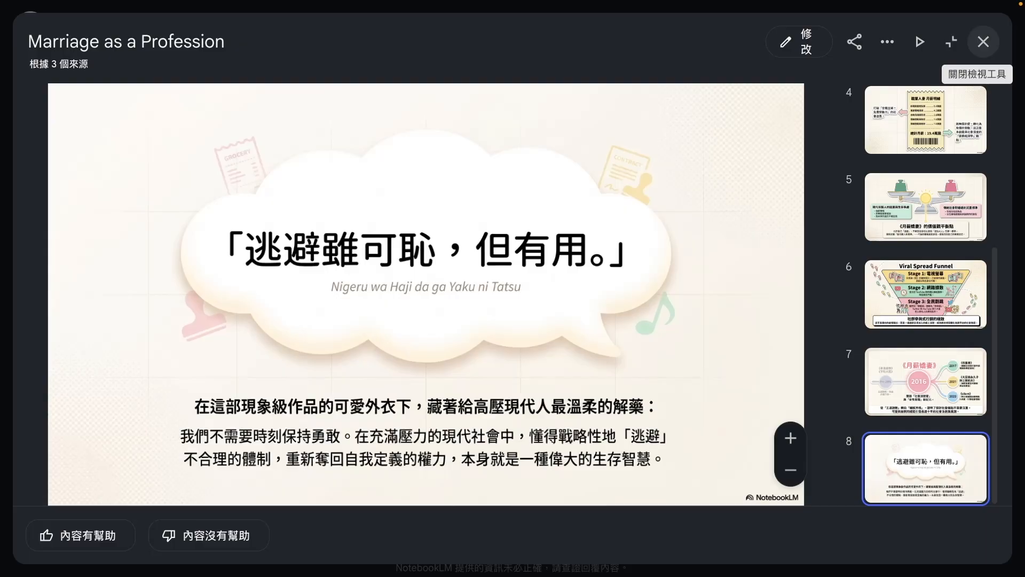
pyautogui.click(983, 41)
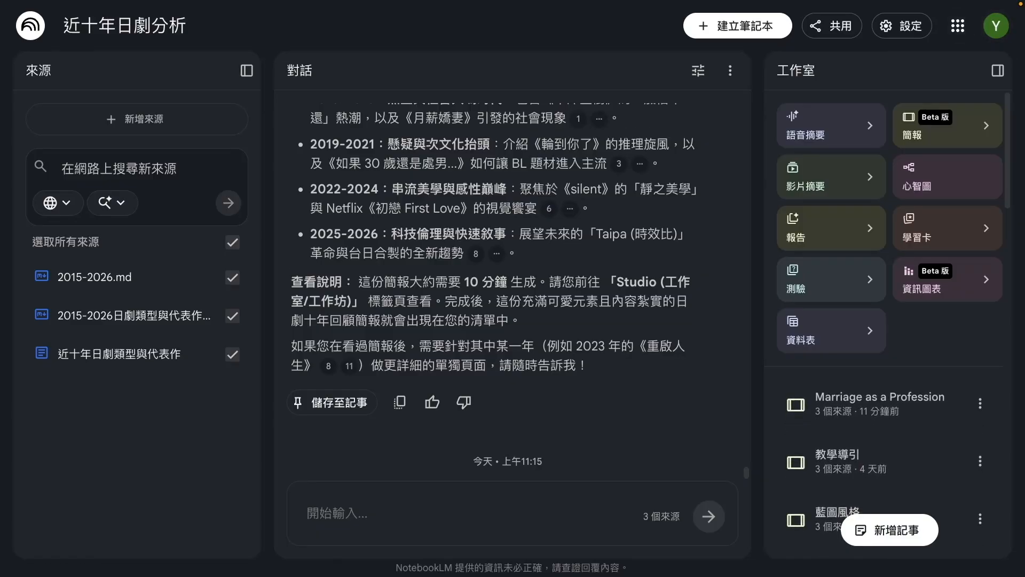